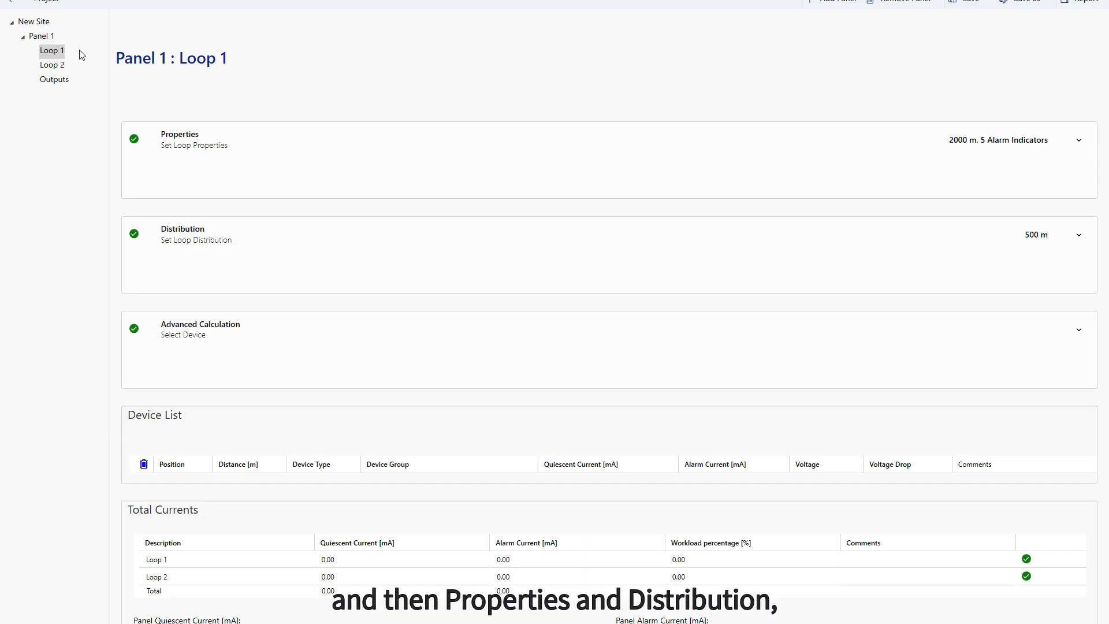
# Review Loop 1's properties and distribution settings, and set its loop calculation option to Basic Calculation
pyautogui.click(176, 146)
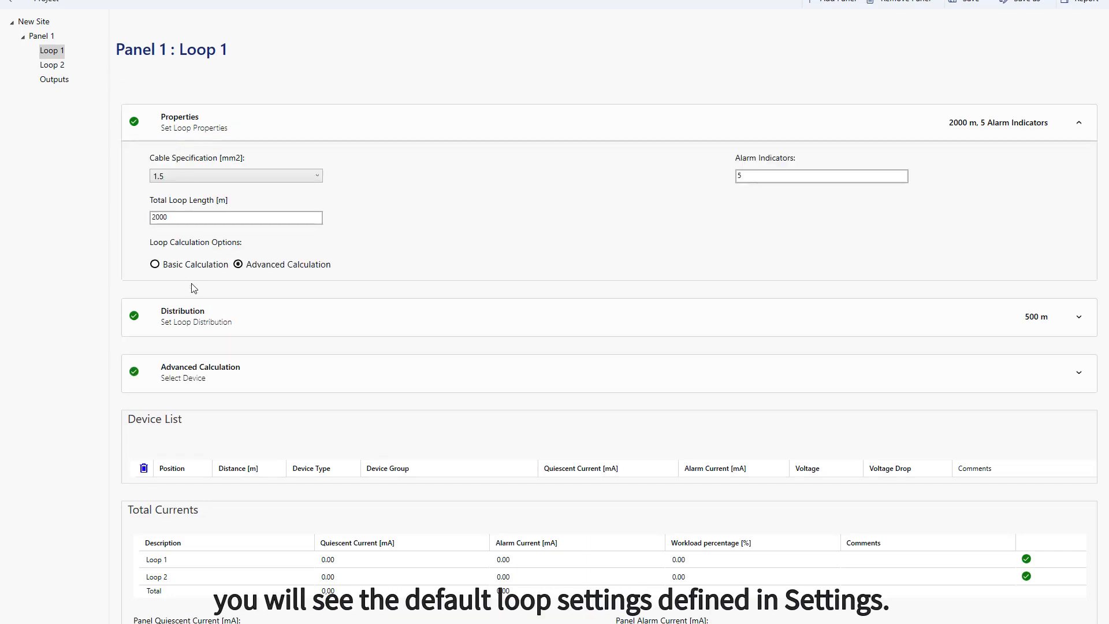
pyautogui.click(186, 316)
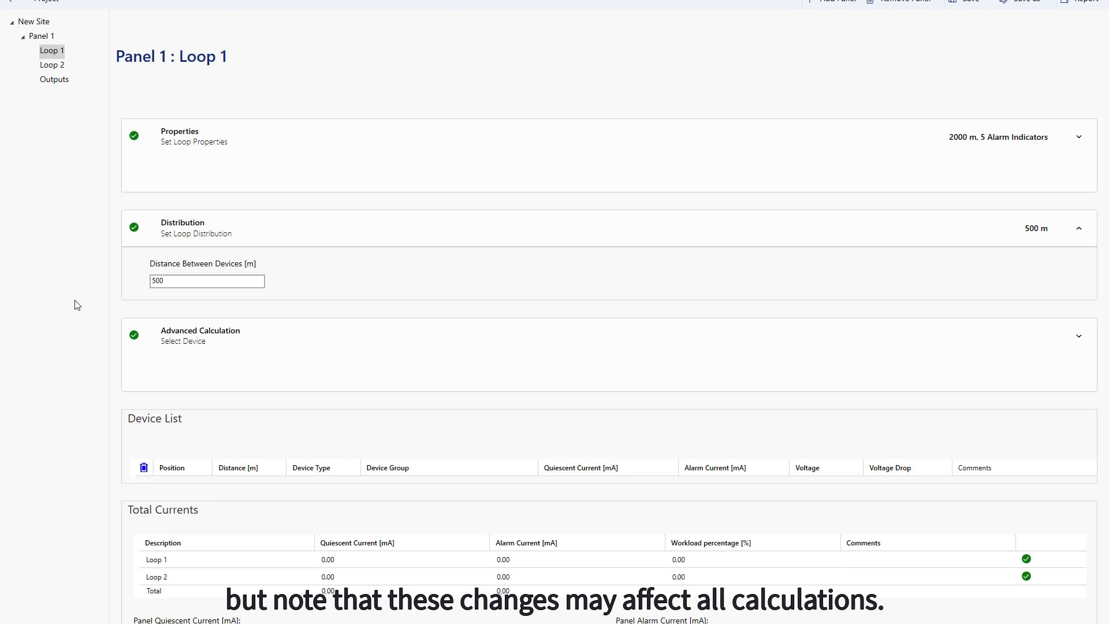
pyautogui.click(191, 139)
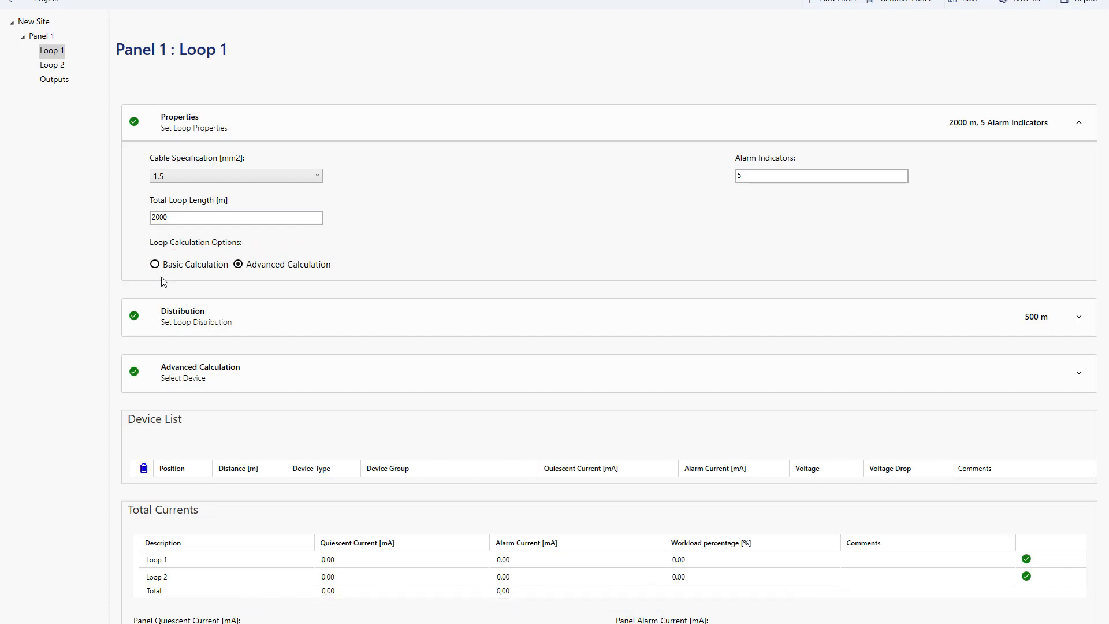
pyautogui.click(154, 264)
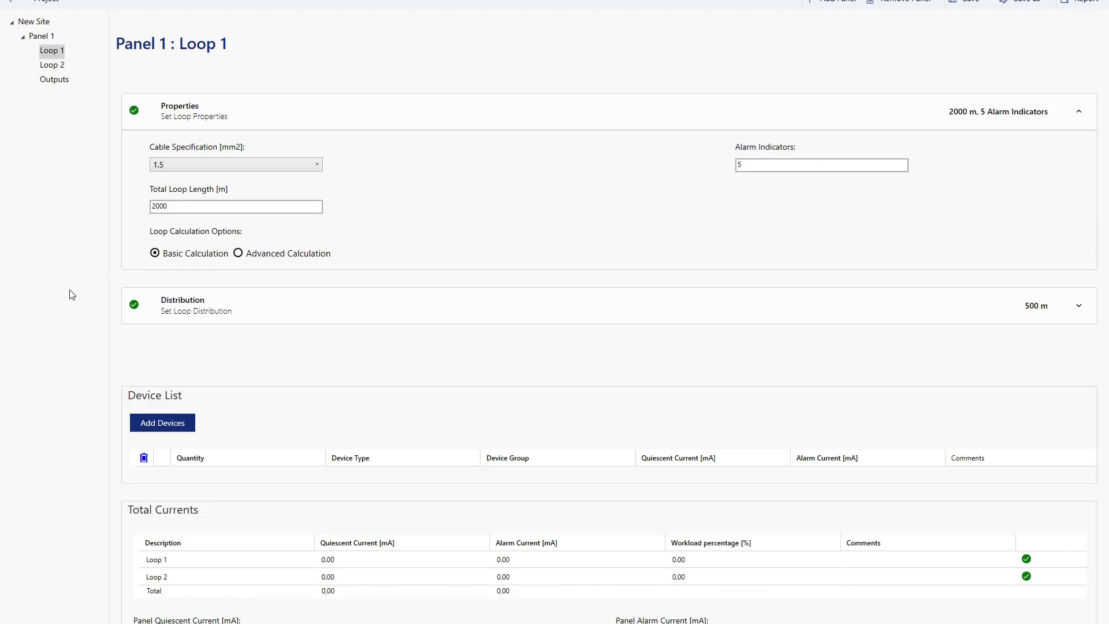
# Open the device catalogue for Loop 1 and move its window aside to uncover the Device List
pyautogui.click(149, 425)
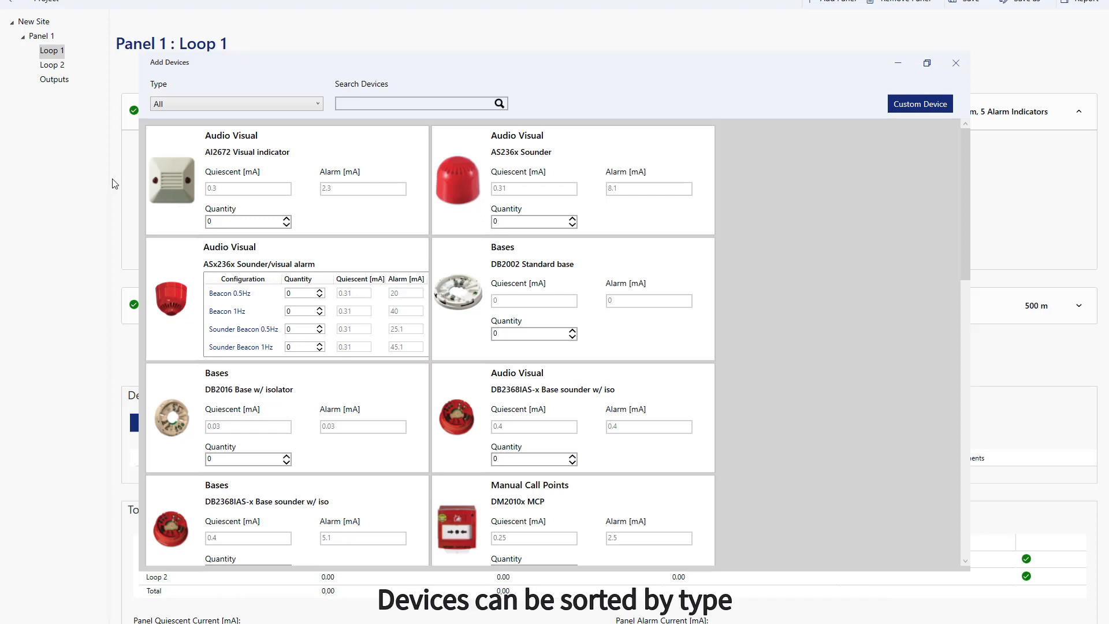
pyautogui.click(204, 103)
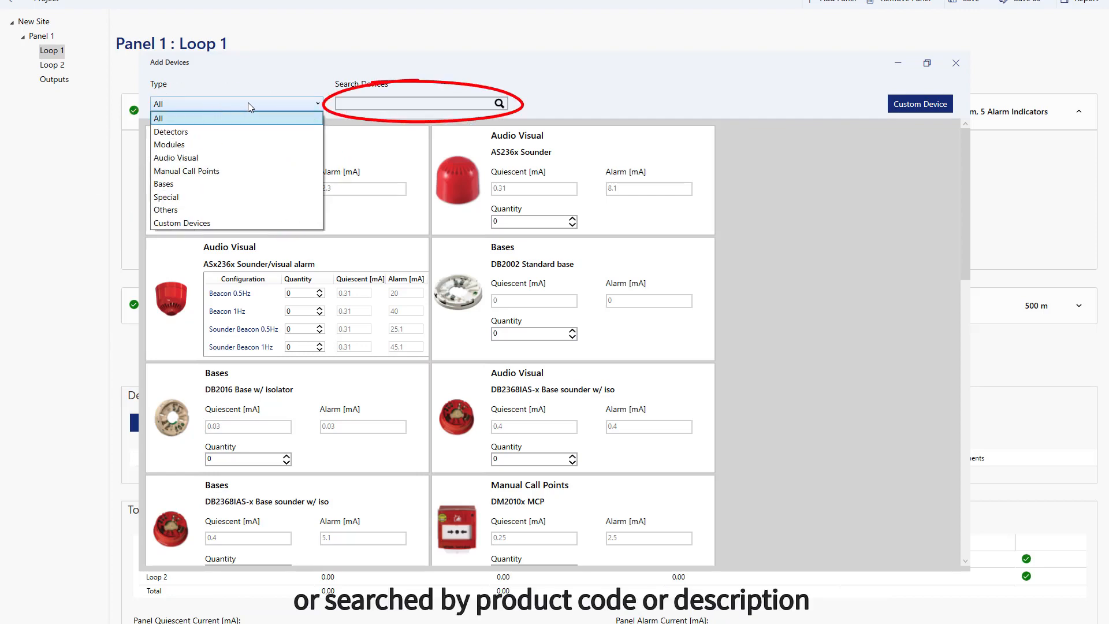
pyautogui.click(350, 108)
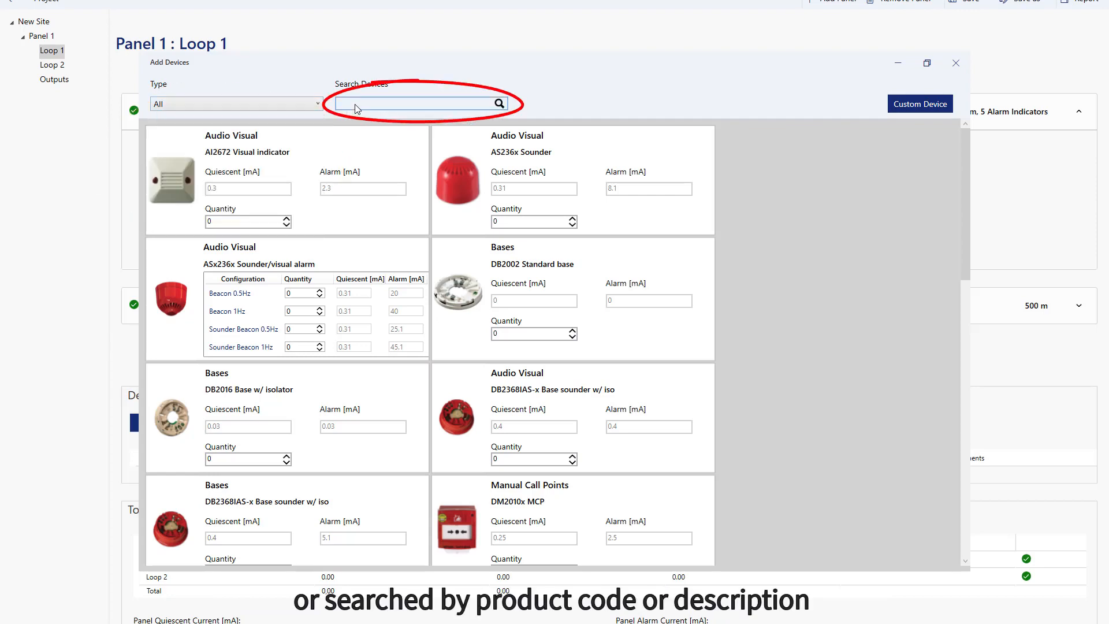
pyautogui.click(317, 107)
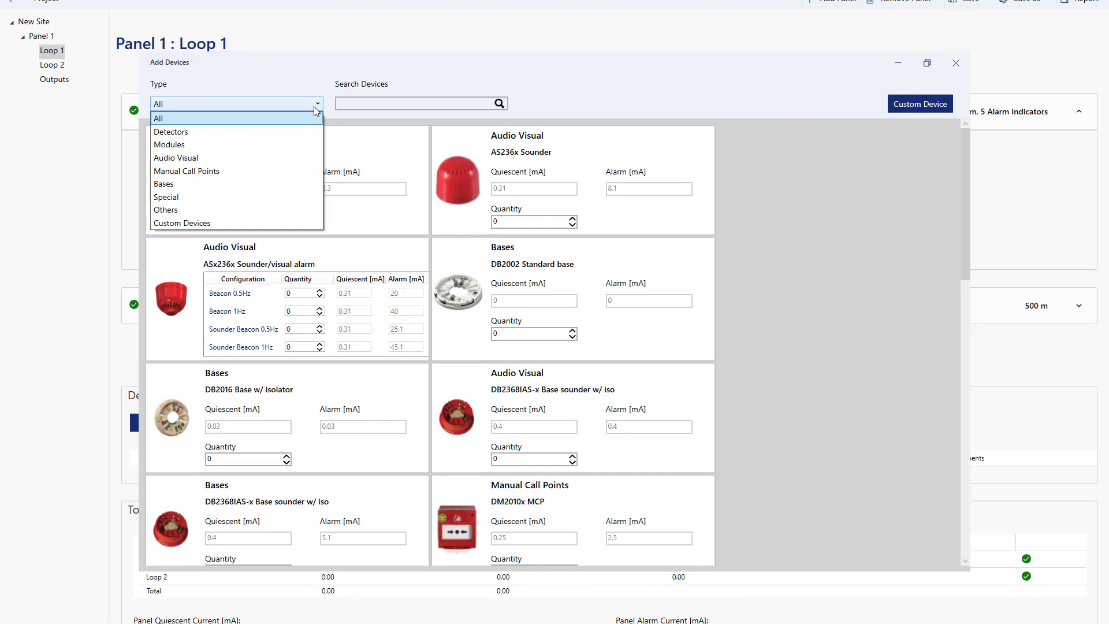
pyautogui.click(400, 62)
pyautogui.moveTo(413, 61); pyautogui.dragTo(791, 61)
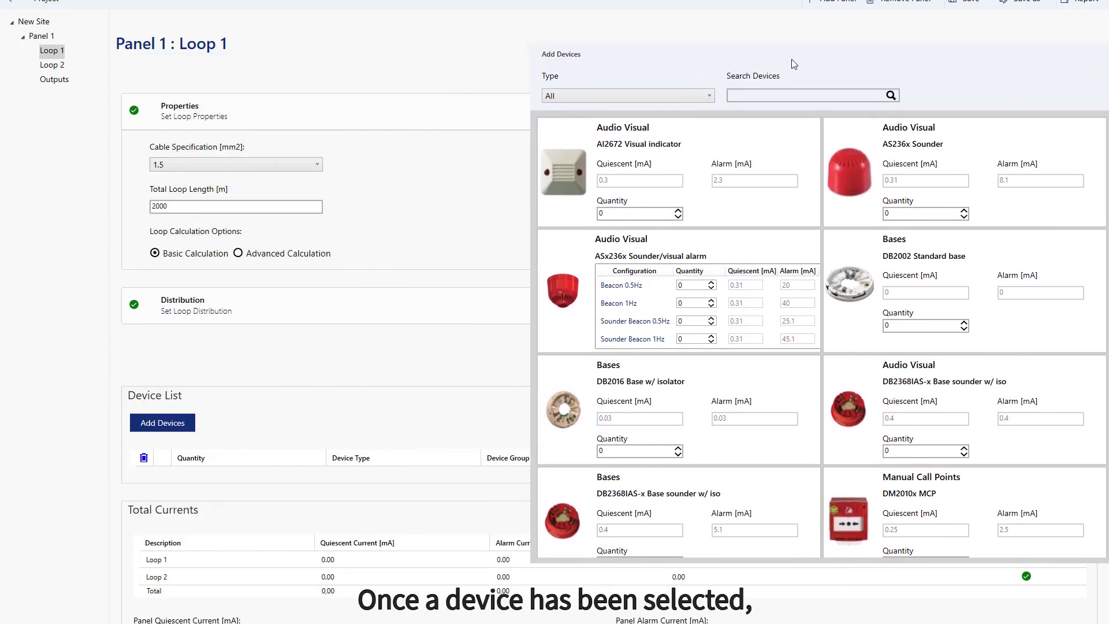
# Filter the catalogue to Audio Visual and set the ASx236x Sounder/visual alarm's Beacon 1Hz quantity to 10
pyautogui.click(635, 96)
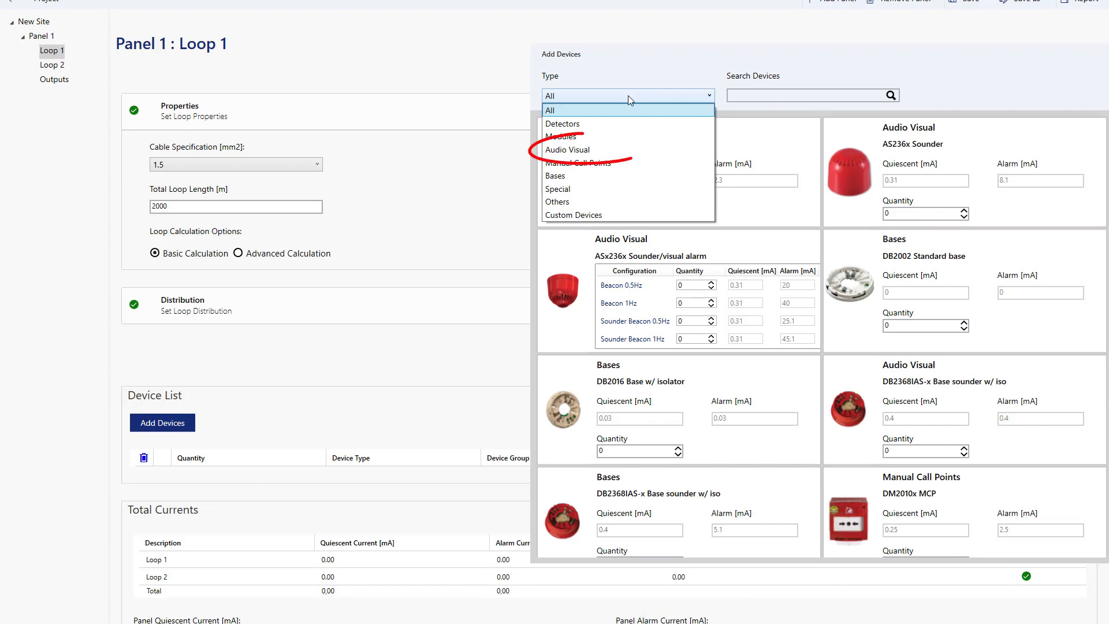
pyautogui.click(580, 151)
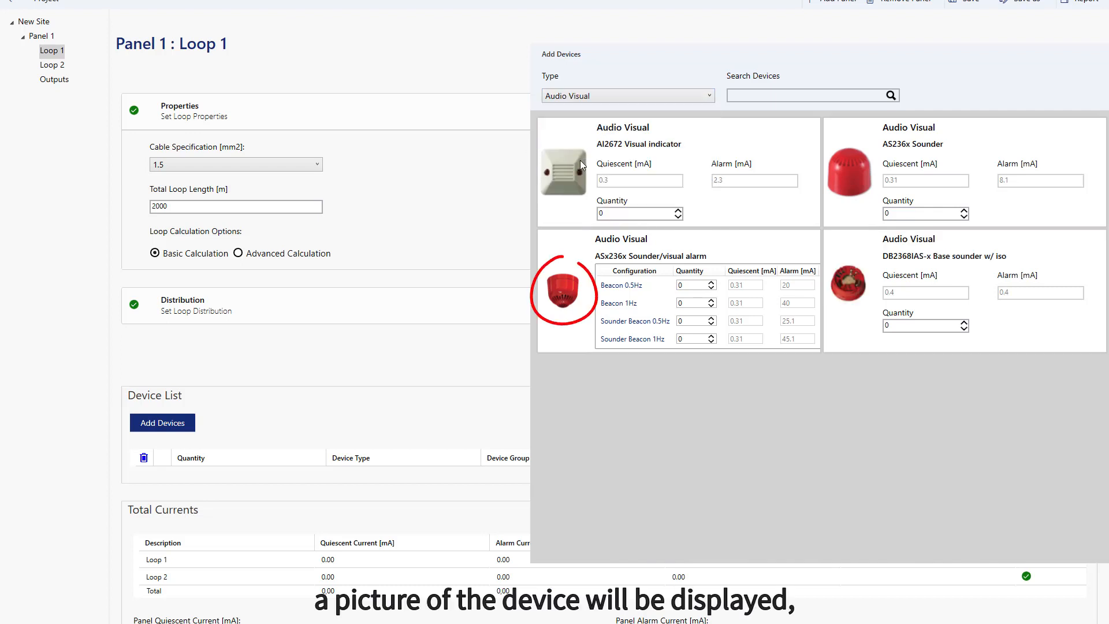
pyautogui.click(710, 301)
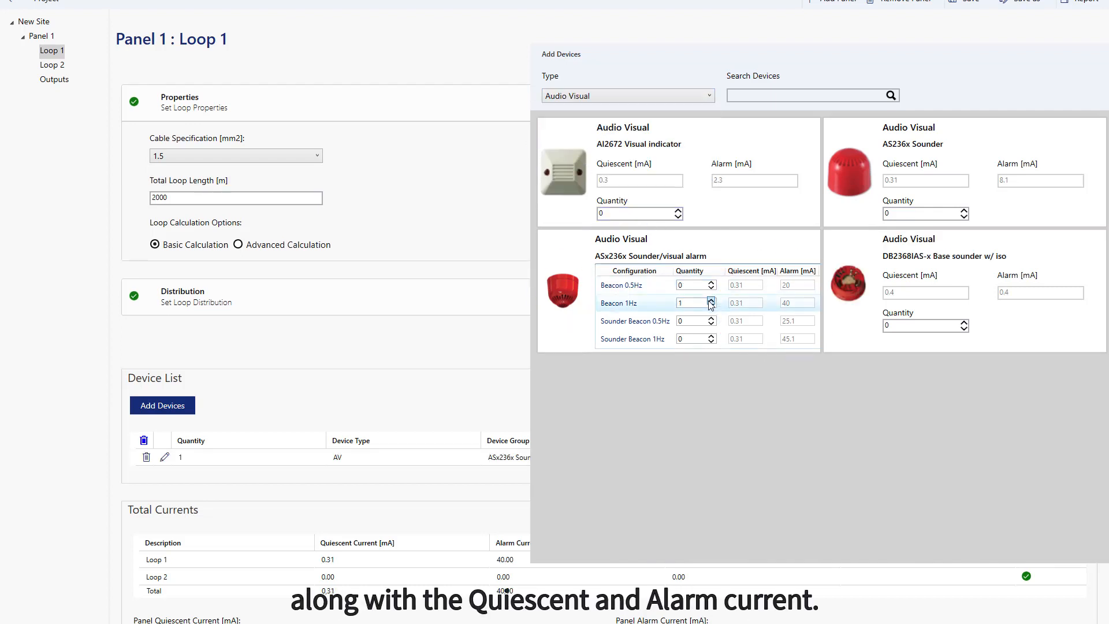
pyautogui.click(710, 300)
pyautogui.click(709, 301)
pyautogui.click(709, 301)
pyautogui.click(709, 301)
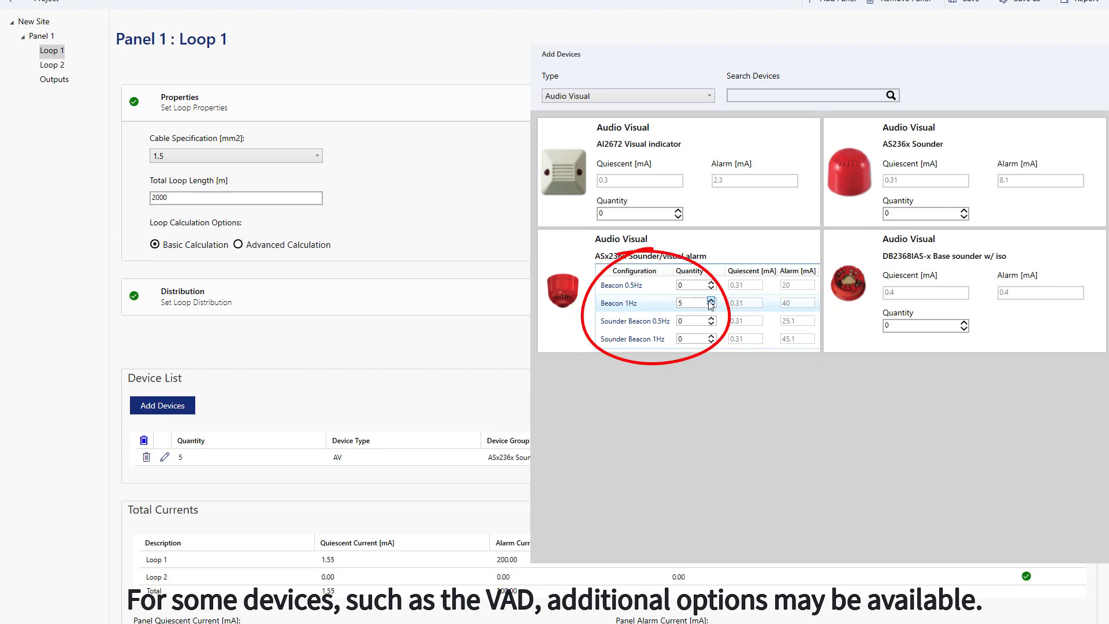
pyautogui.click(710, 301)
pyautogui.click(710, 301)
pyautogui.click(710, 301)
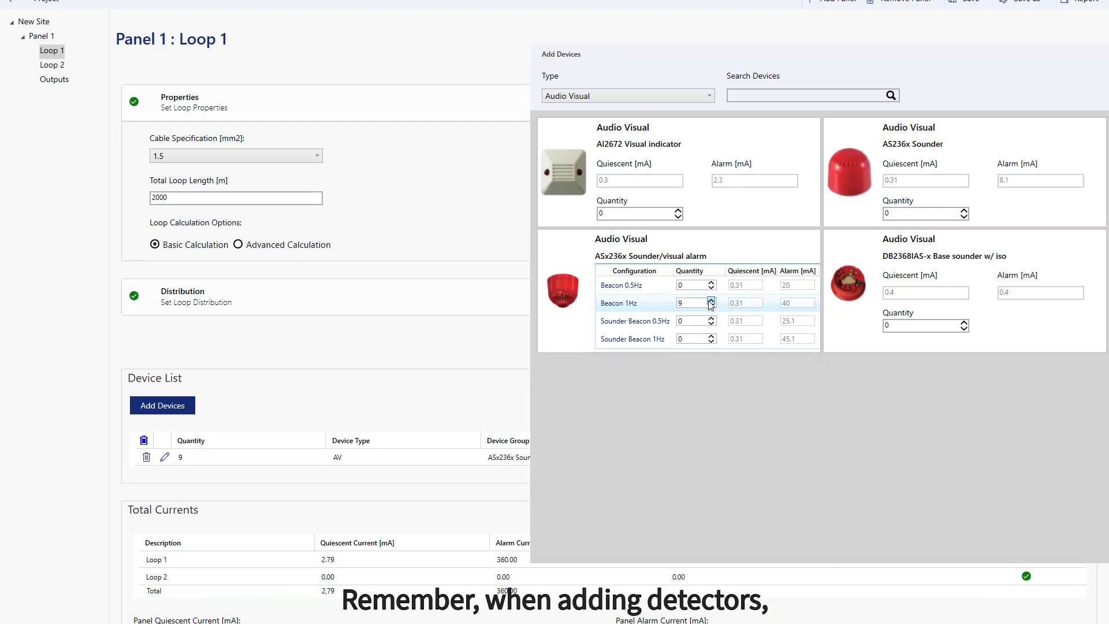
pyautogui.click(710, 301)
pyautogui.click(710, 301)
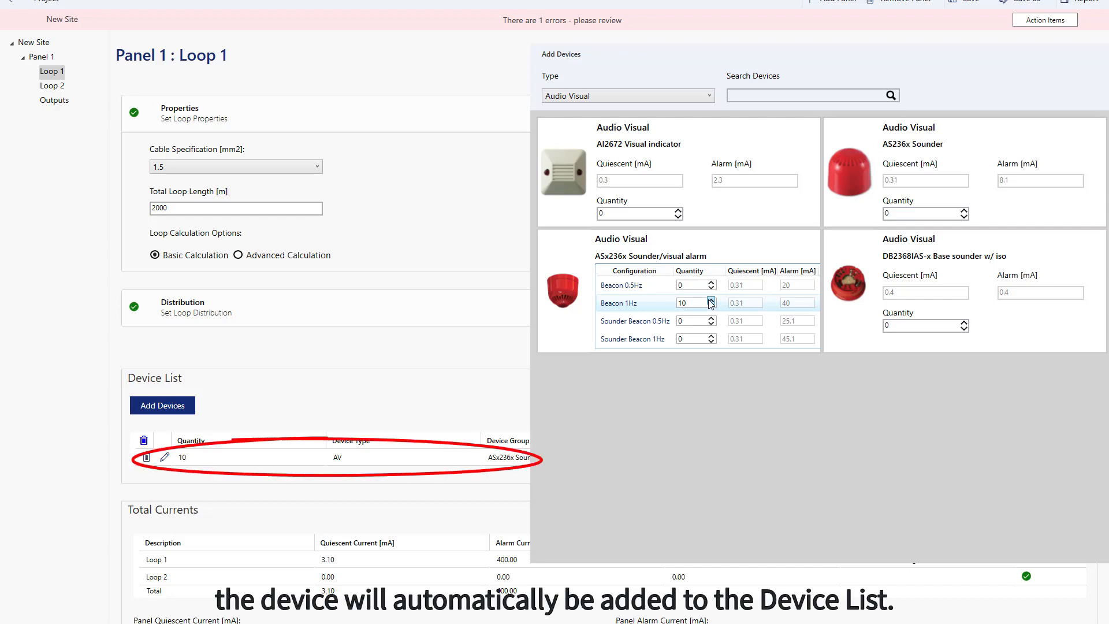
# Look at the Detectors category in the catalogue and return to the Audio Visual devices
pyautogui.click(594, 98)
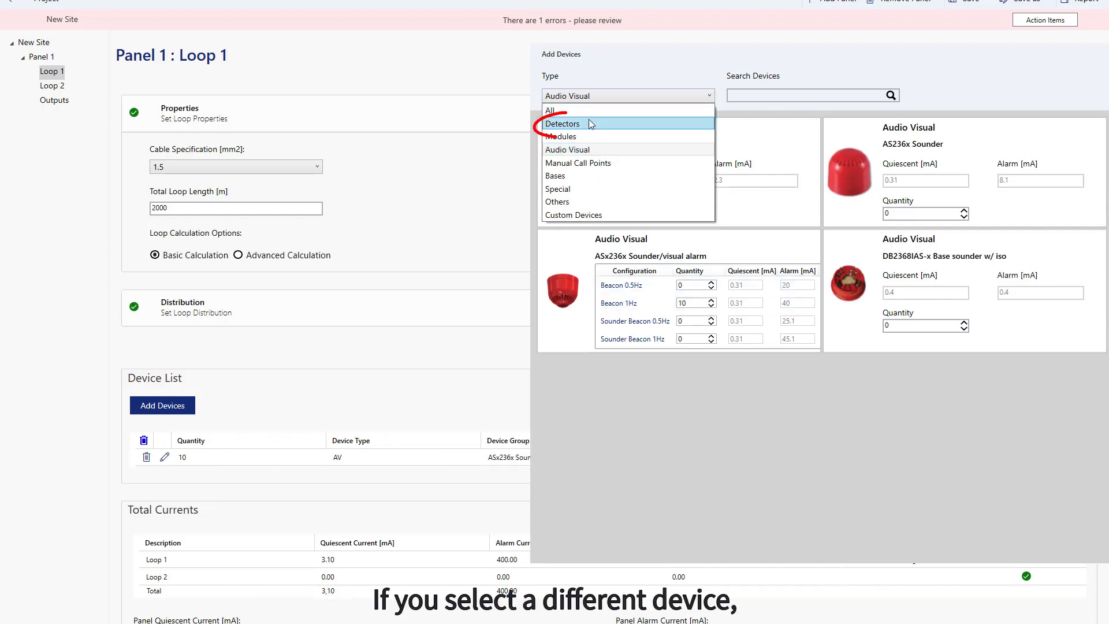
pyautogui.click(593, 124)
pyautogui.click(588, 97)
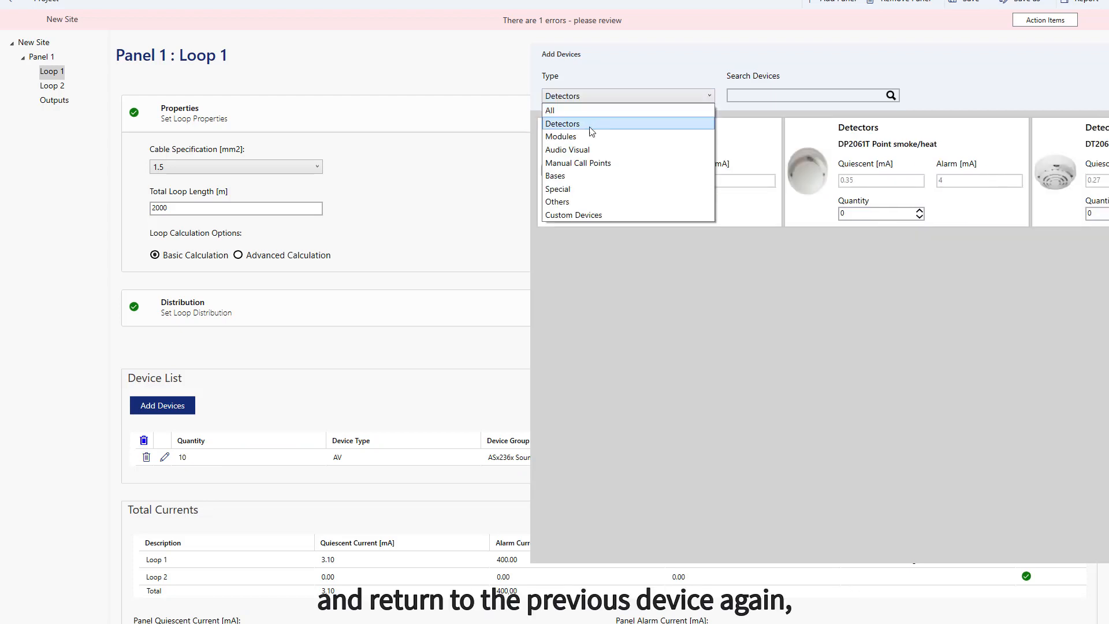
pyautogui.click(586, 150)
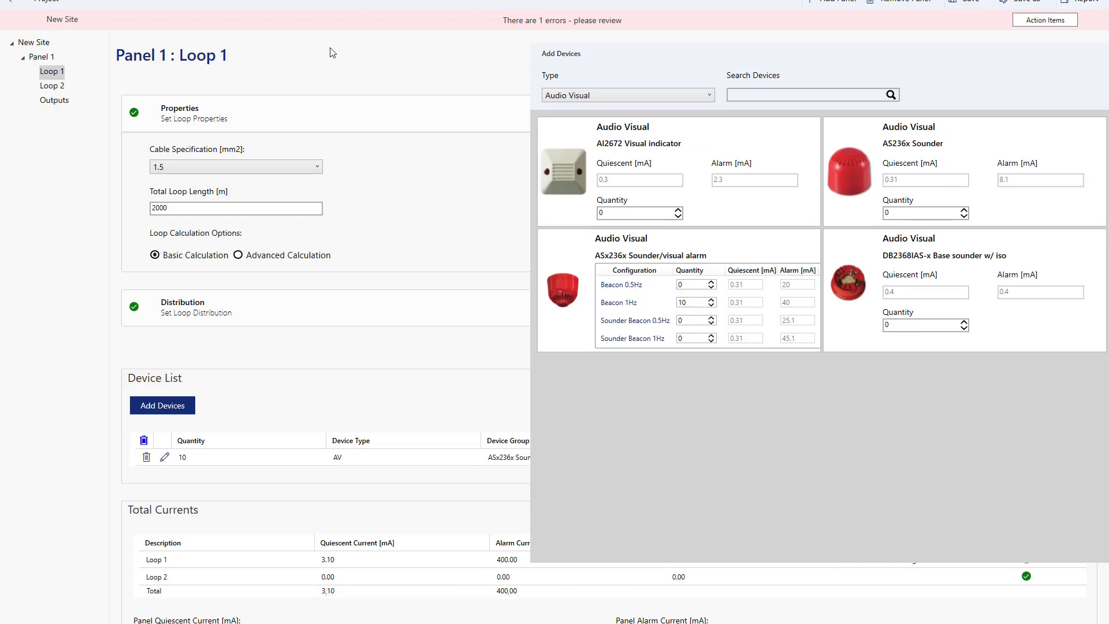
# View the product details of the ASx236x Sounder/visual alarm and close them
pyautogui.click(563, 286)
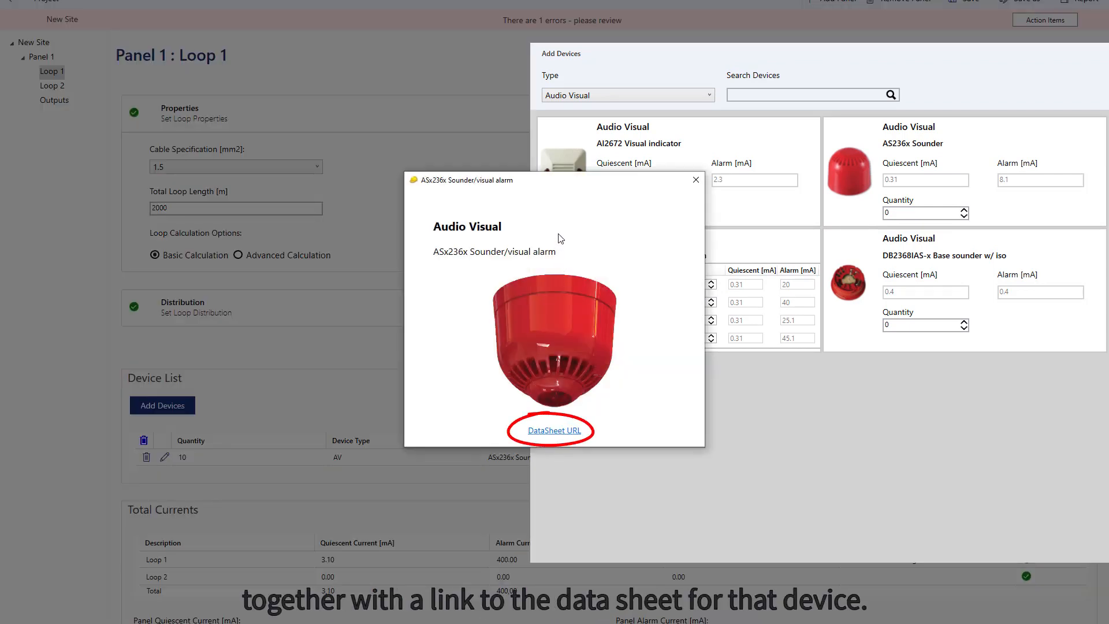
pyautogui.click(696, 180)
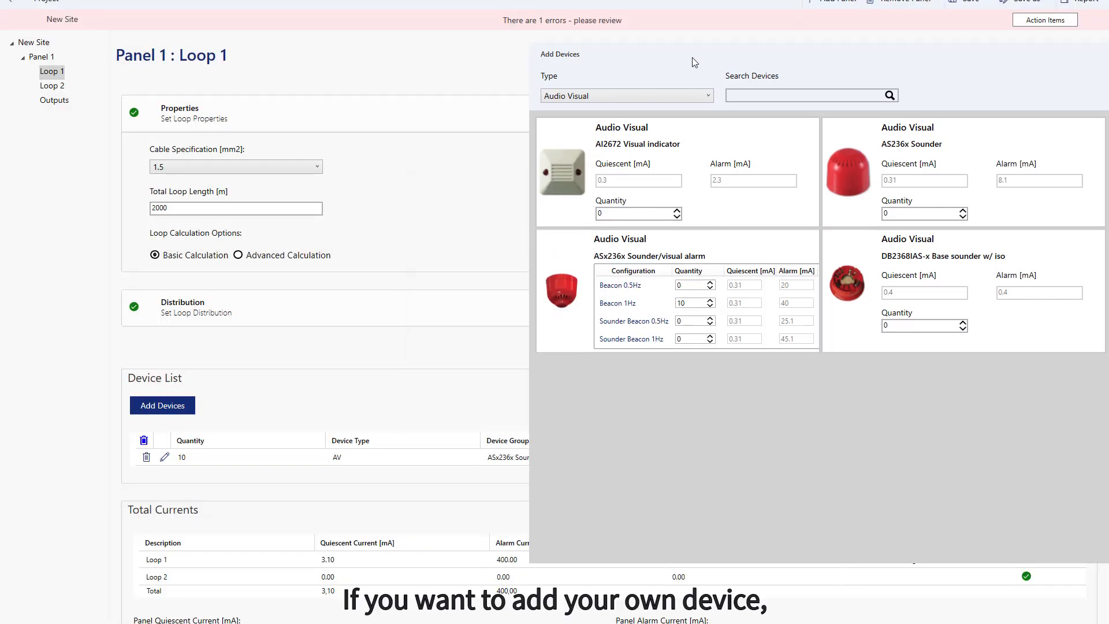
# Start a new custom device with the device group name "test" and the device type Detectors
pyautogui.moveTo(862, 56); pyautogui.dragTo(605, 55)
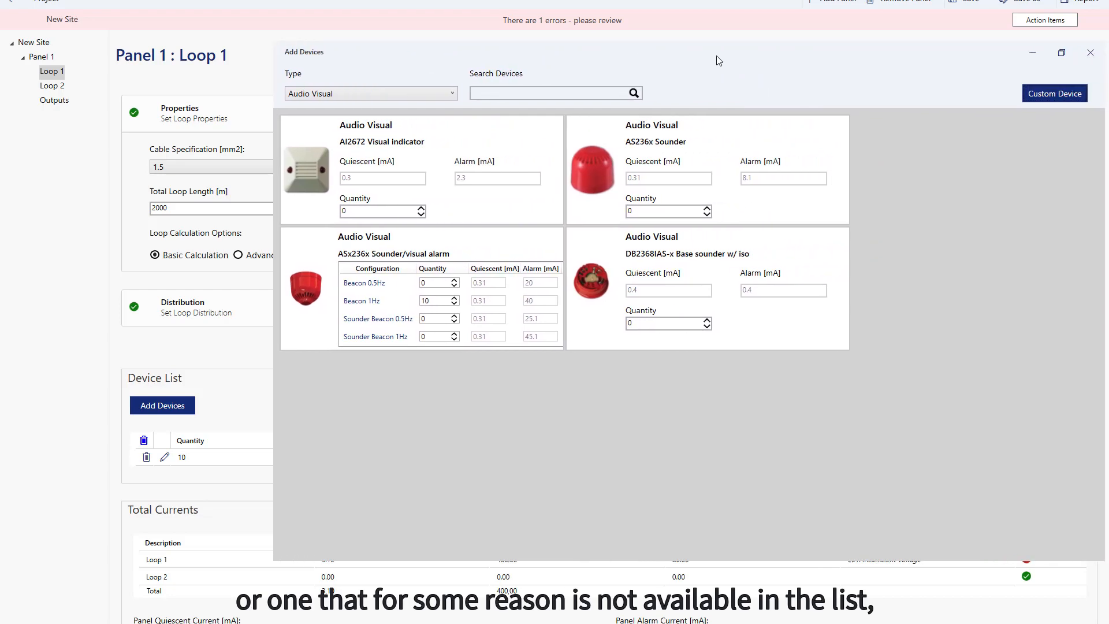
pyautogui.click(1052, 94)
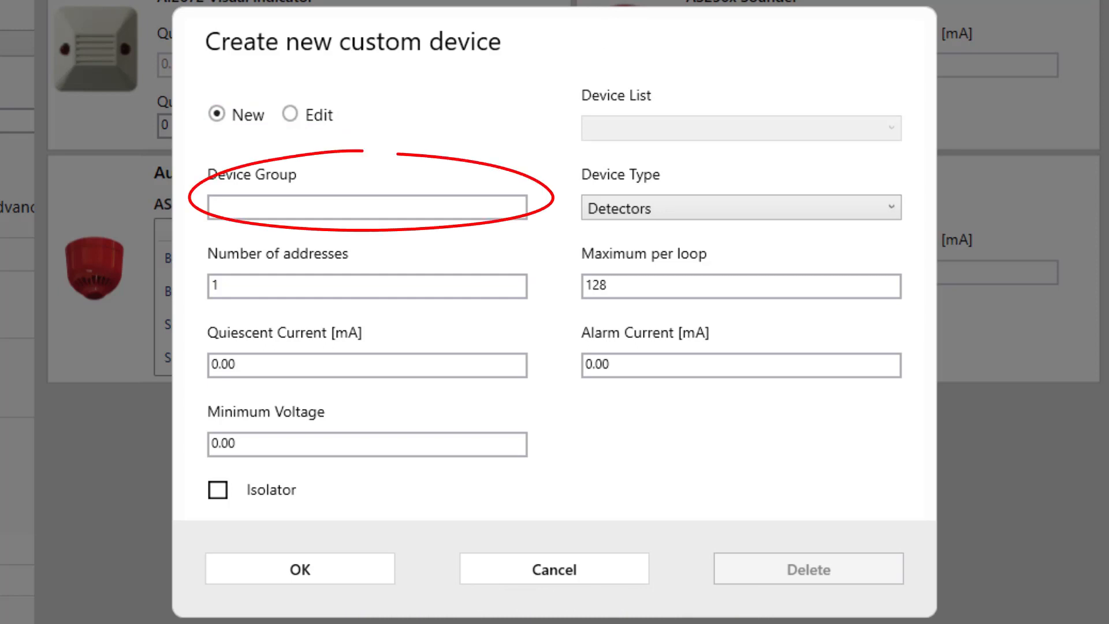
pyautogui.click(275, 209)
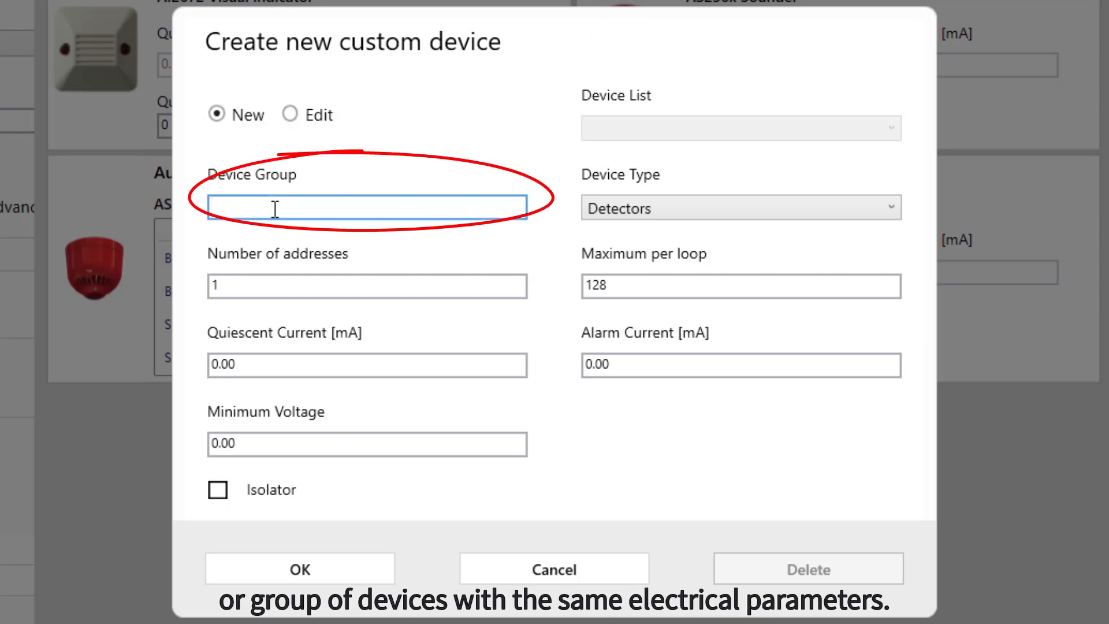
pyautogui.write('test')
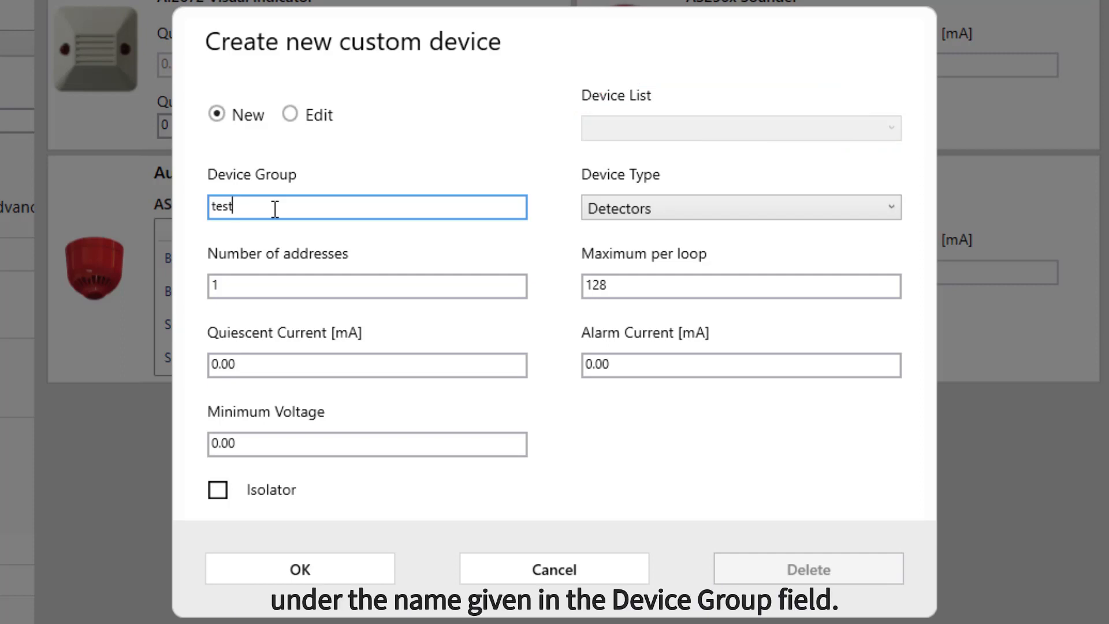
pyautogui.click(598, 208)
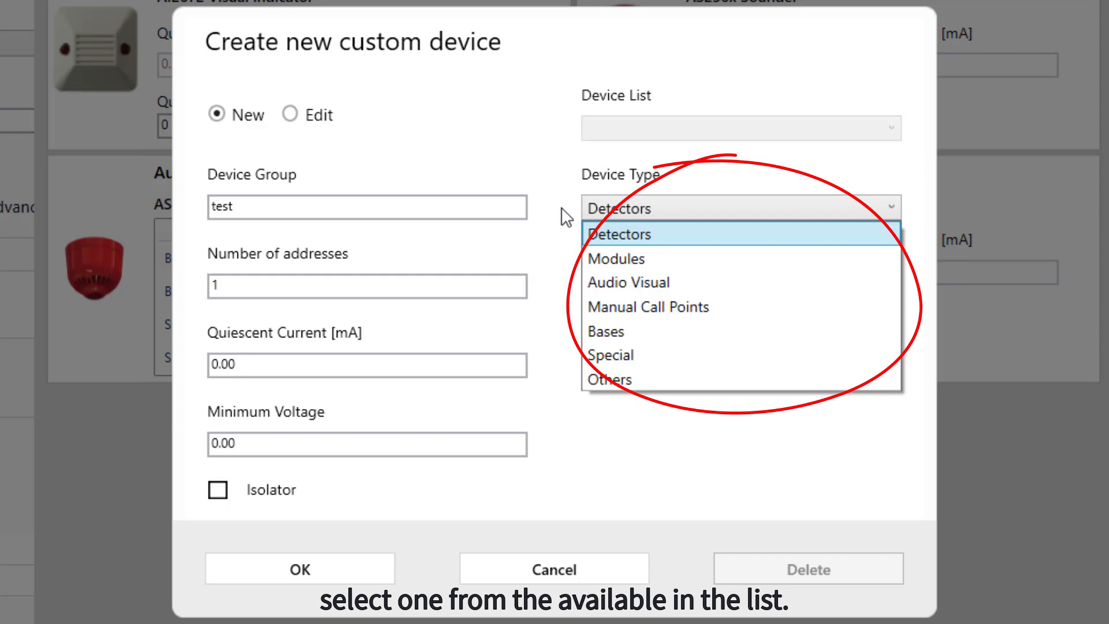
pyautogui.click(606, 234)
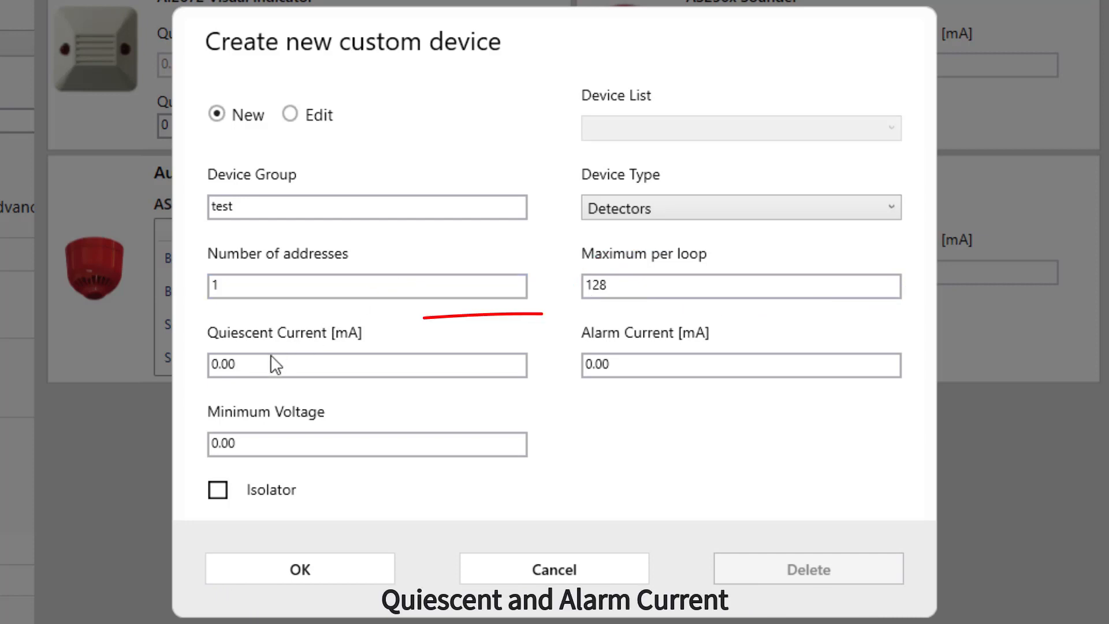
# Set the custom device's quiescent current to 1.00 mA, alarm current to 10.00 mA and minimum voltage to 20.00, and save it
pyautogui.click(222, 370)
pyautogui.press('BackSpace')
pyautogui.write('1')
pyautogui.press('Tab')
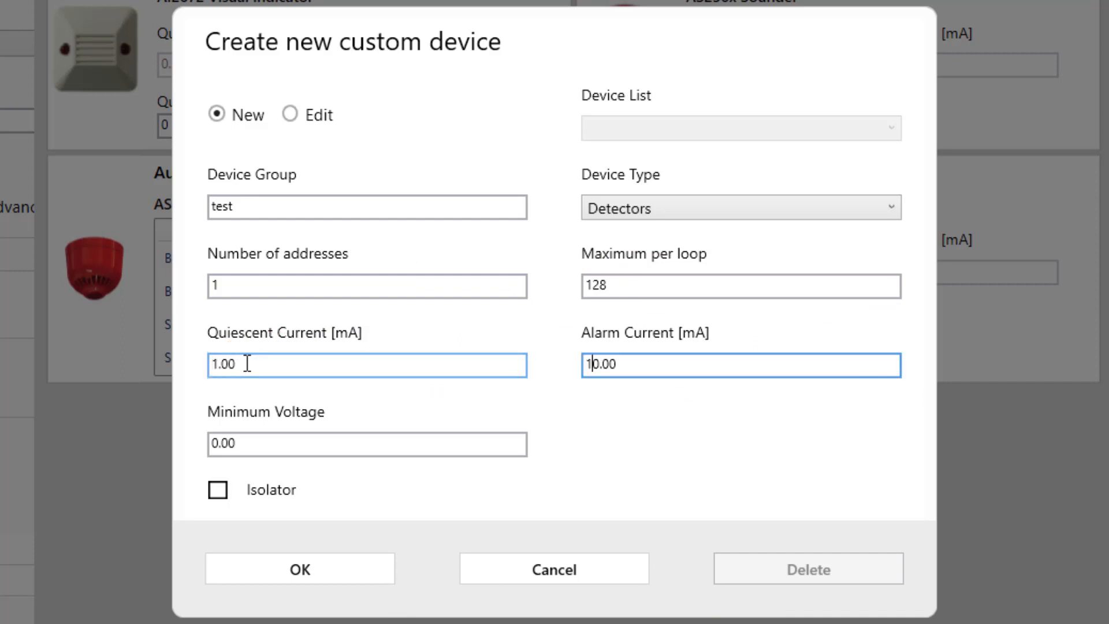
pyautogui.write('1')
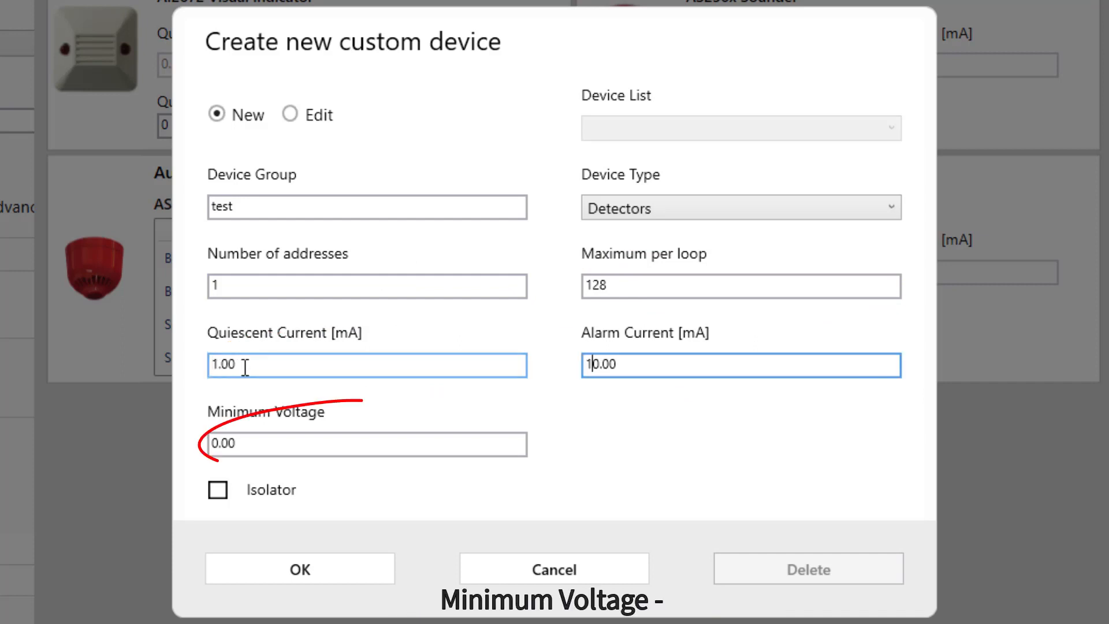
pyautogui.click(212, 447)
pyautogui.write('2')
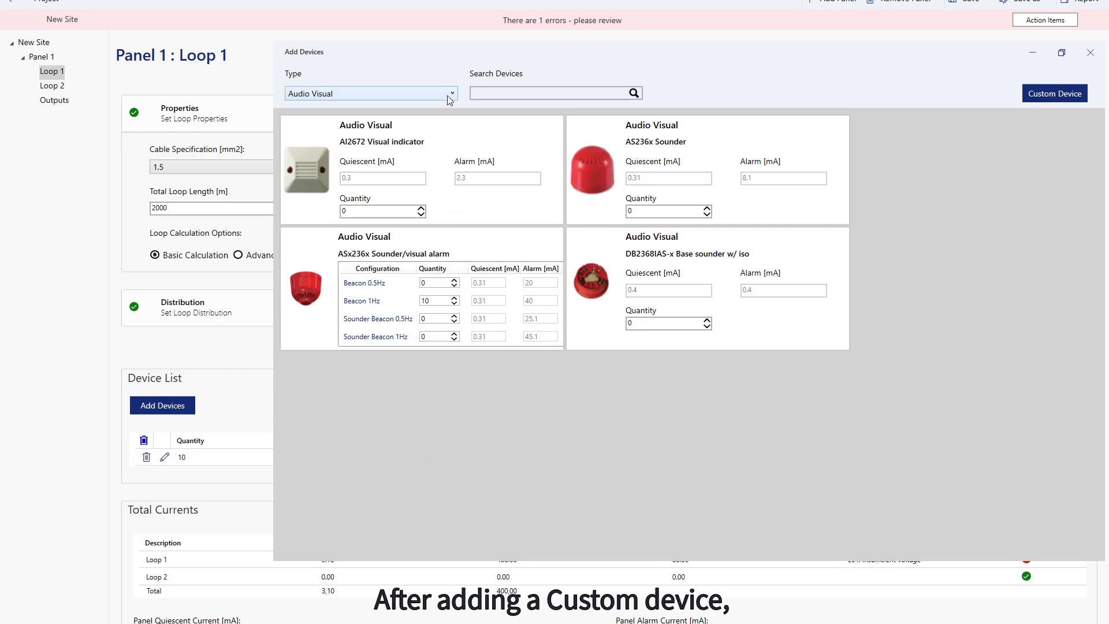
# Filter the catalogue to Custom Devices and view the "test" detector's editable settings without changing them
pyautogui.click(448, 93)
pyautogui.click(383, 211)
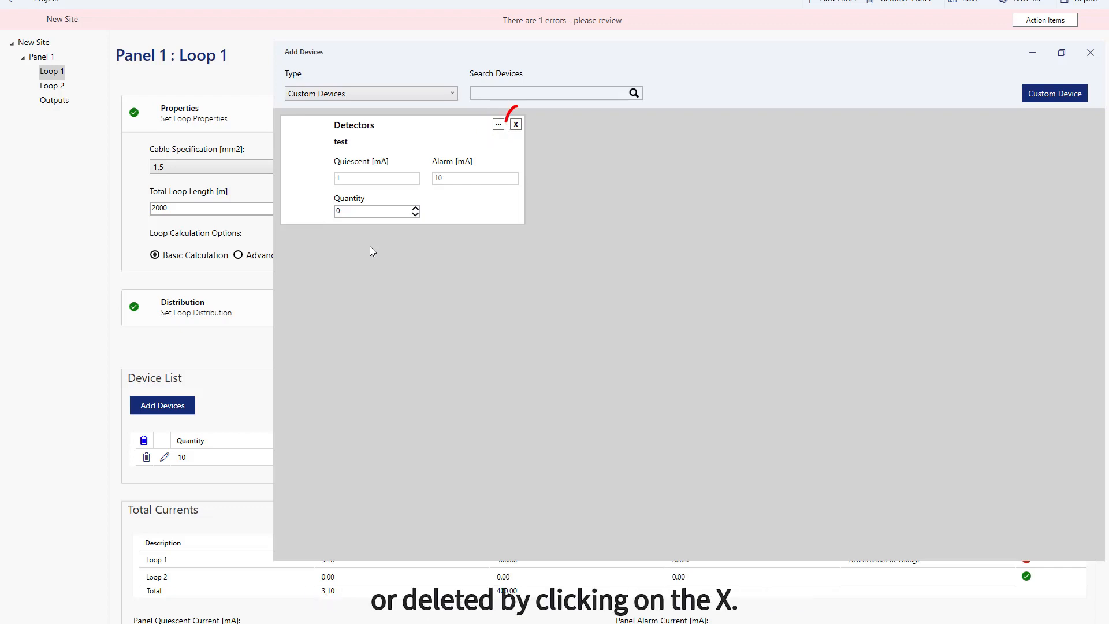
pyautogui.click(497, 125)
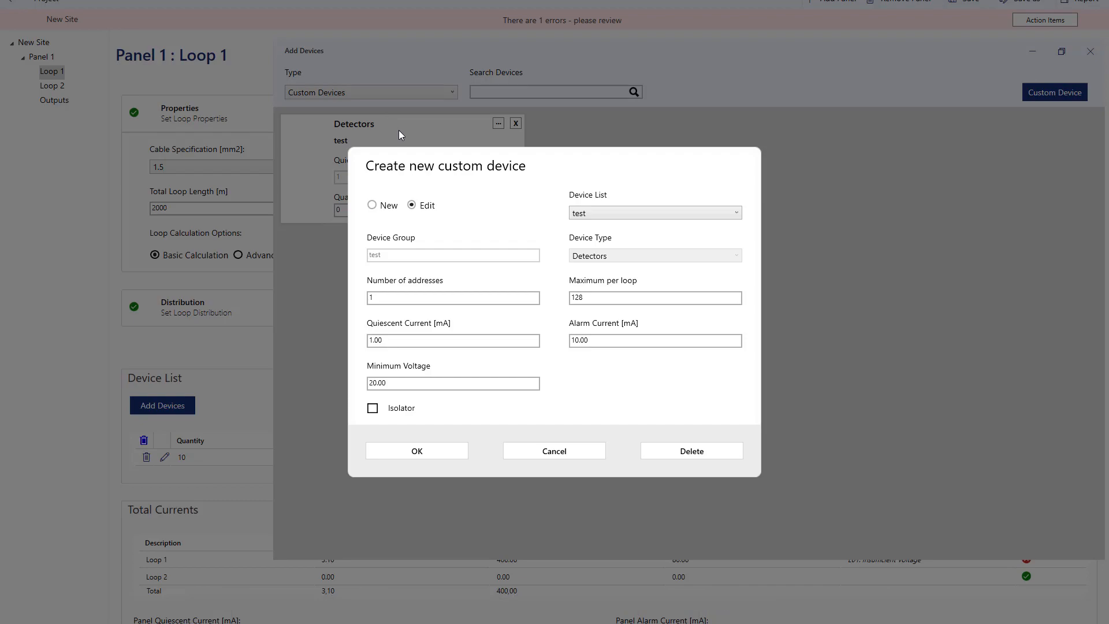
pyautogui.click(552, 450)
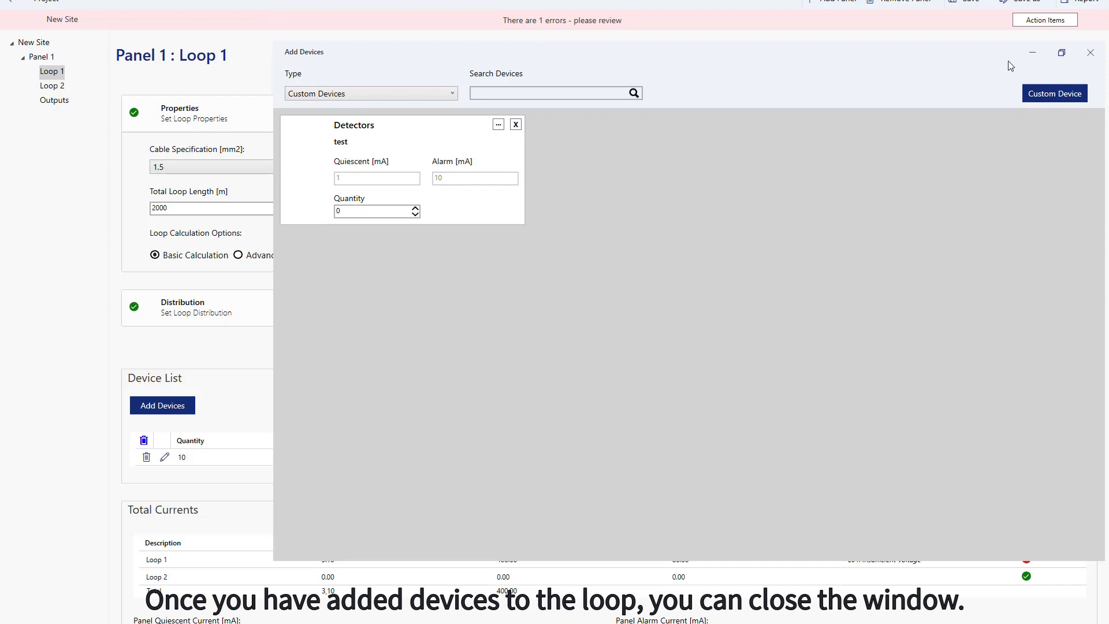
# Close the device catalogue and open the Outputs page of Panel 1
pyautogui.click(1089, 53)
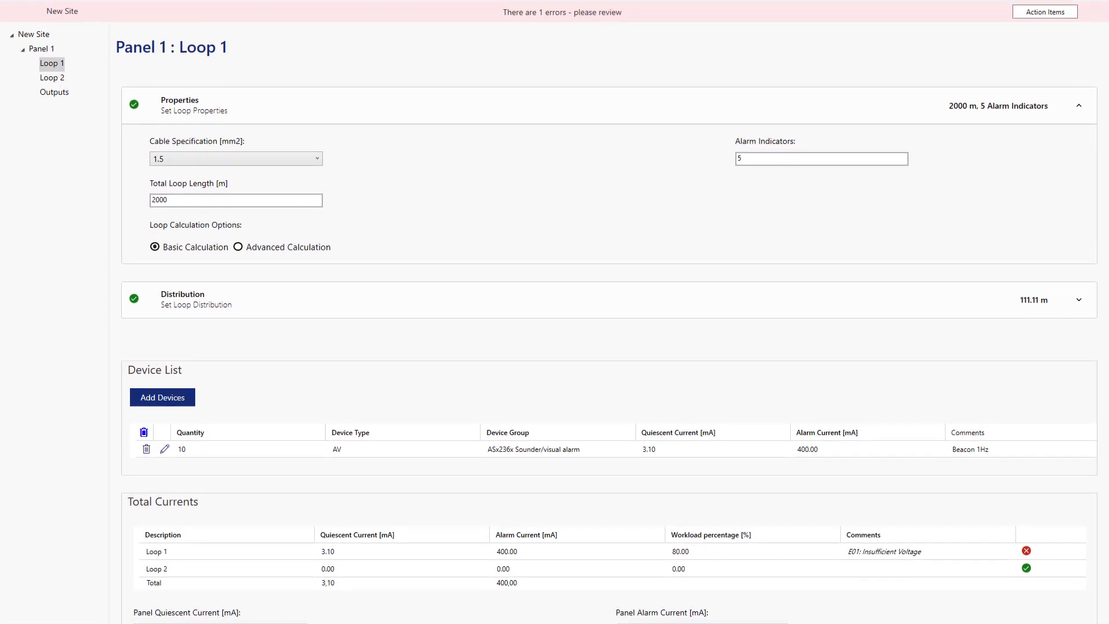
pyautogui.click(42, 104)
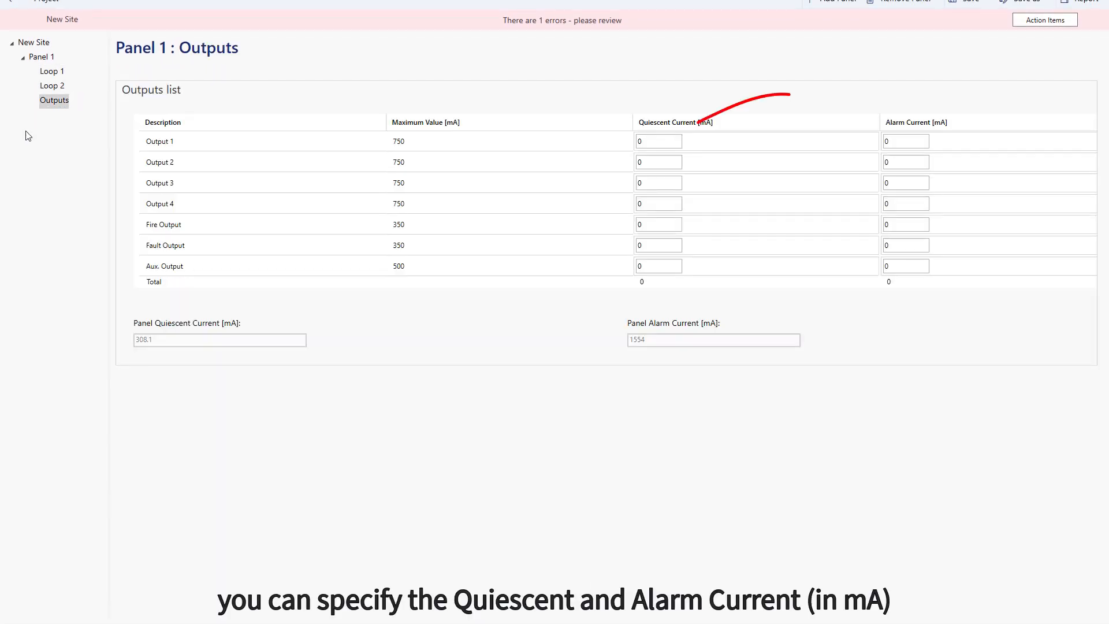